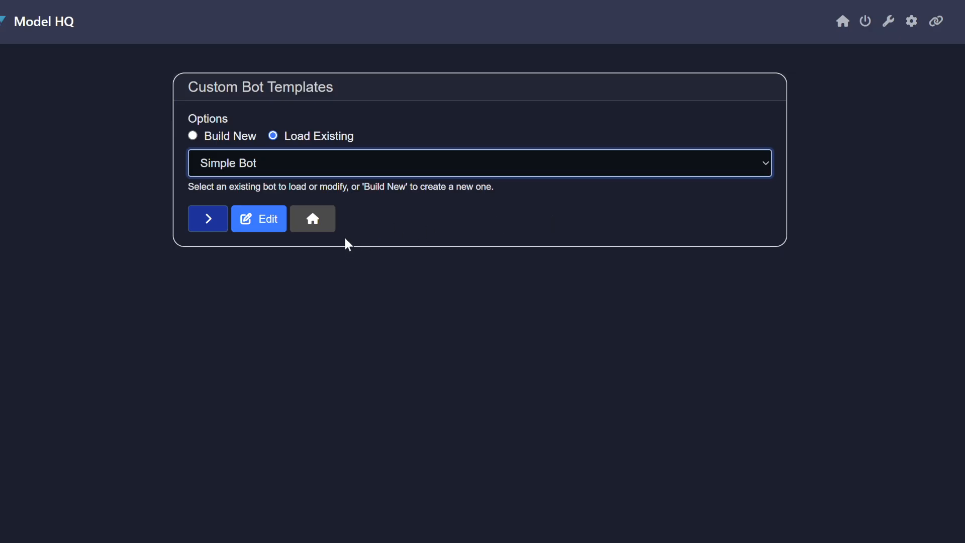
# - Open Simple Bot for editing and review its full configuration details, including models, connection types, UI settings and attached documents
pyautogui.click(266, 226)
pyautogui.click(182, 234)
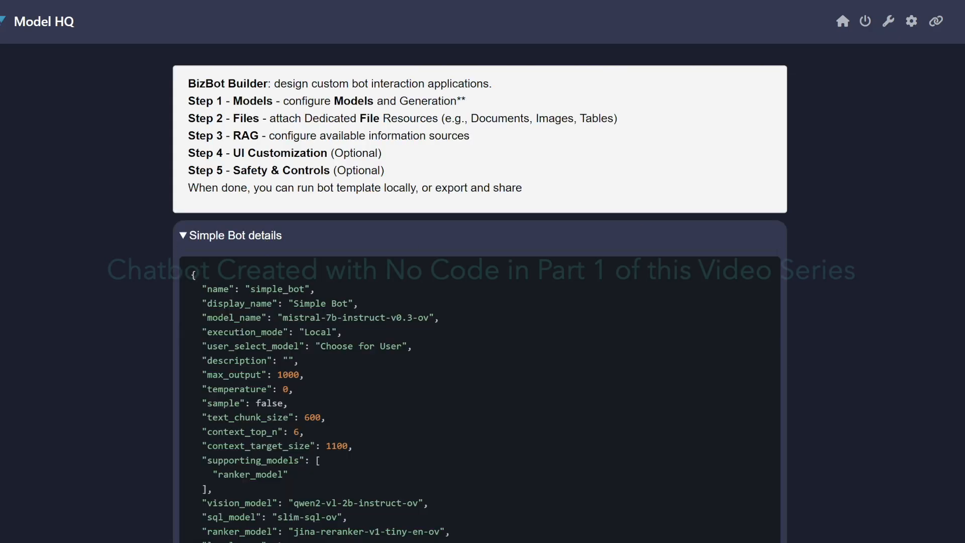
pyautogui.rightClick(756, 81)
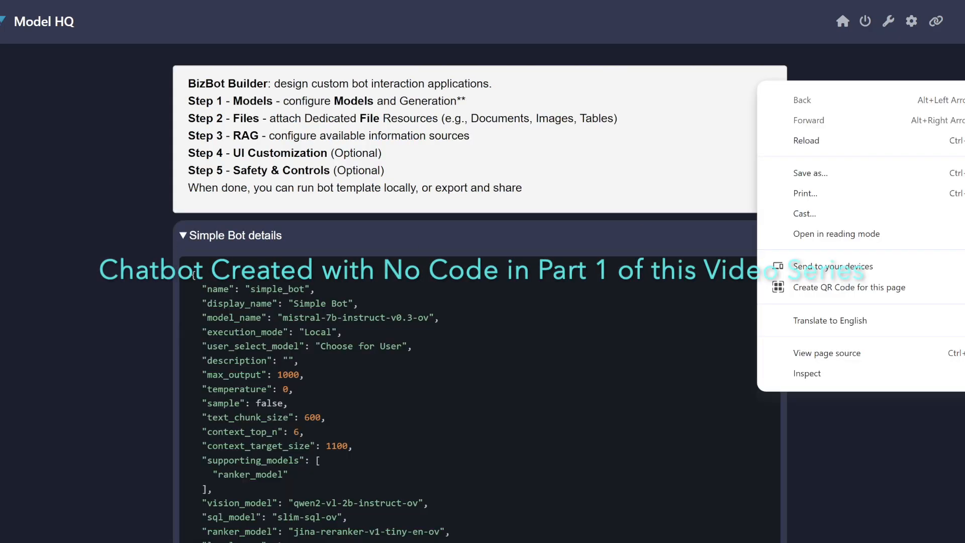
pyautogui.rightClick(754, 108)
pyautogui.press('Escape')
pyautogui.rightClick(756, 108)
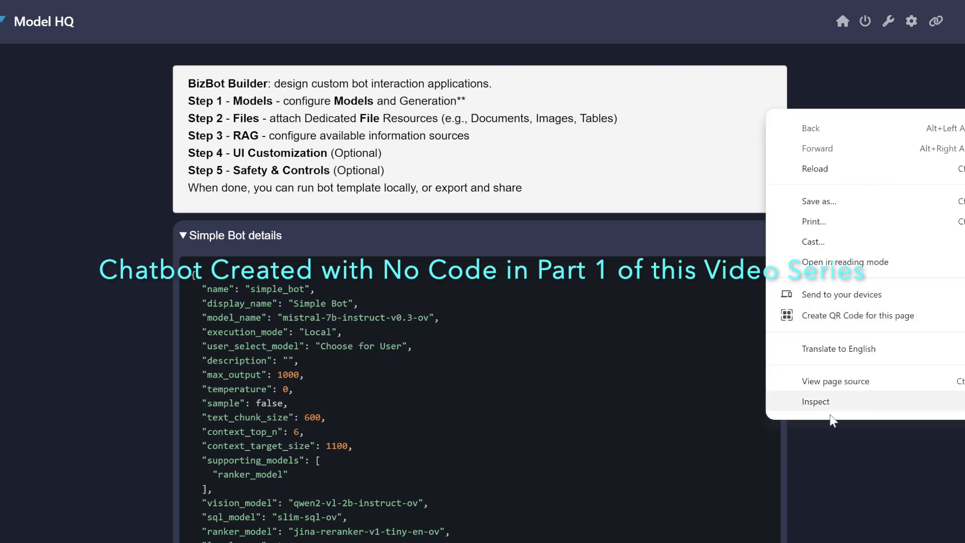
pyautogui.scroll(-12, 818, 505)
pyautogui.scroll(-15, 816, 505)
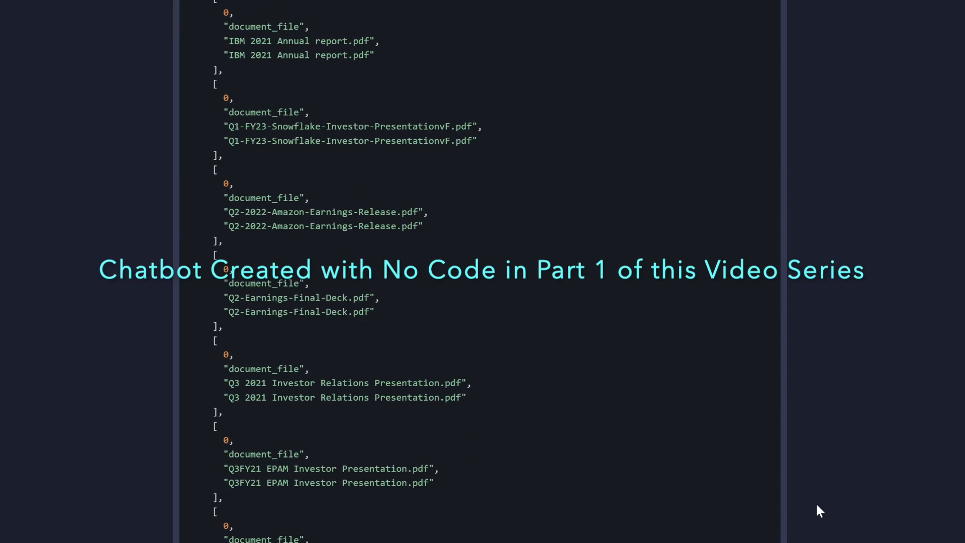
pyautogui.scroll(-2, 816, 502)
pyautogui.scroll(5, 816, 502)
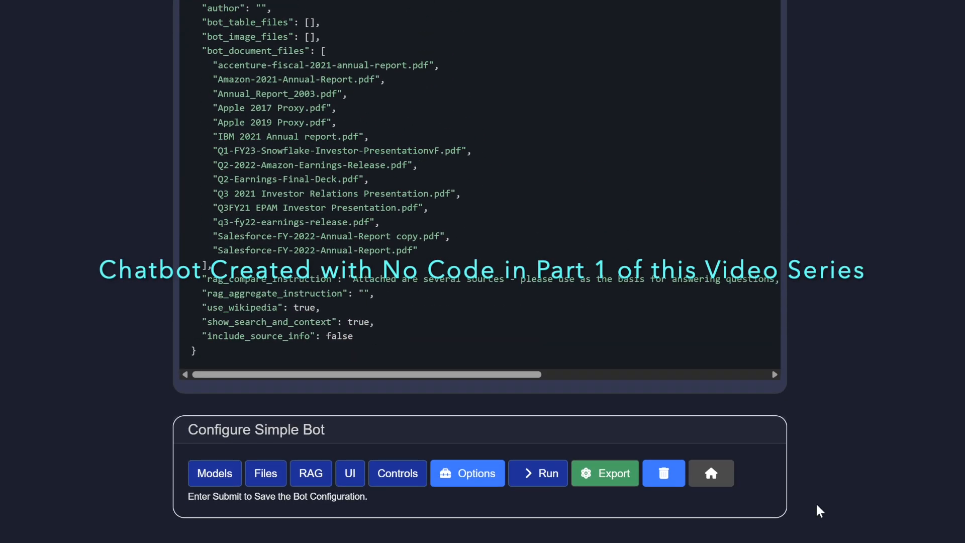
pyautogui.scroll(7, 816, 502)
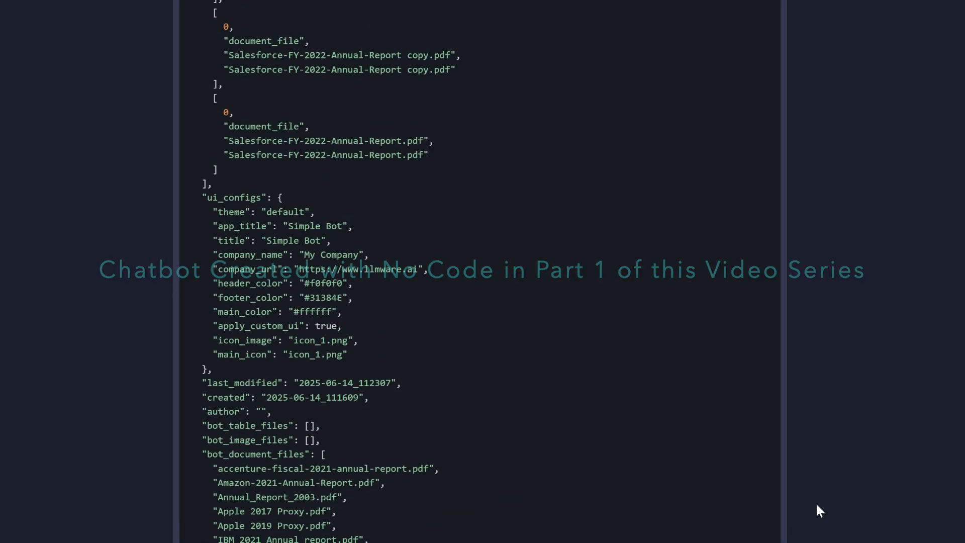
pyautogui.scroll(15, 817, 505)
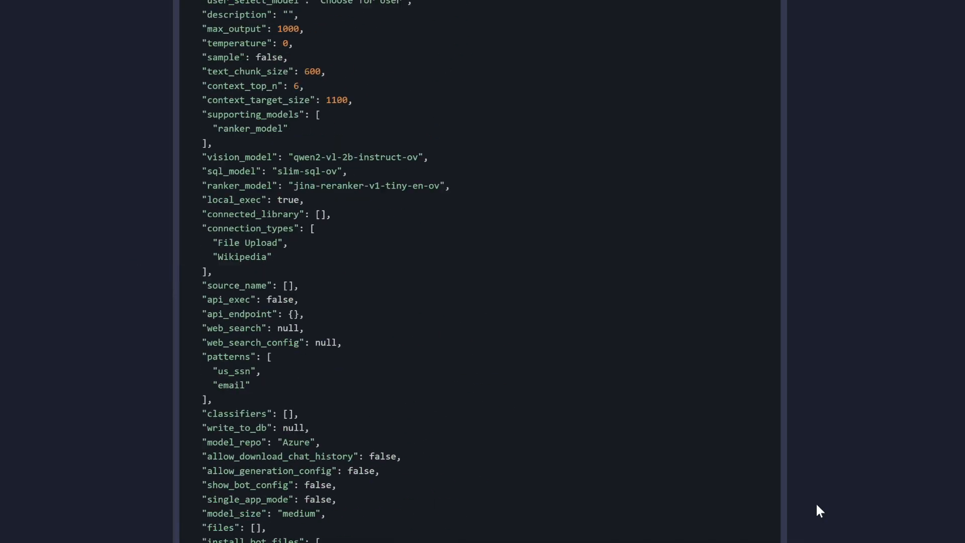
pyautogui.scroll(5, 816, 505)
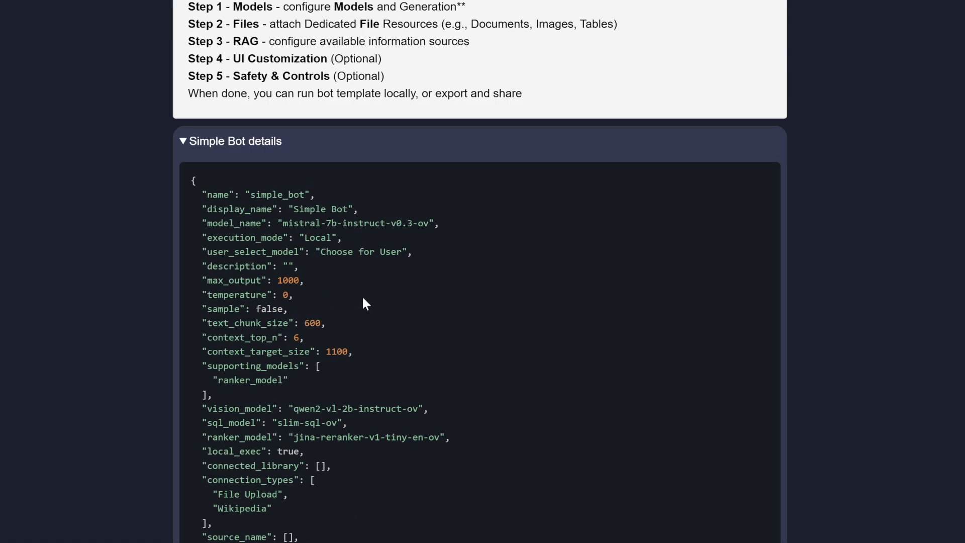
pyautogui.click(191, 159)
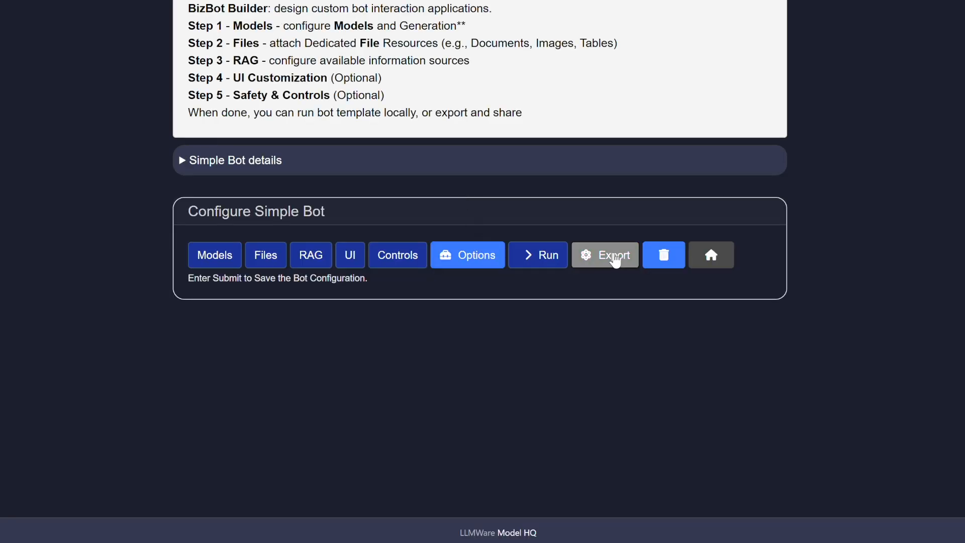
# - Save Simple Bot's export metadata with the use case "This is a simple bot that we created in a demo." and the author's name
pyautogui.click(615, 260)
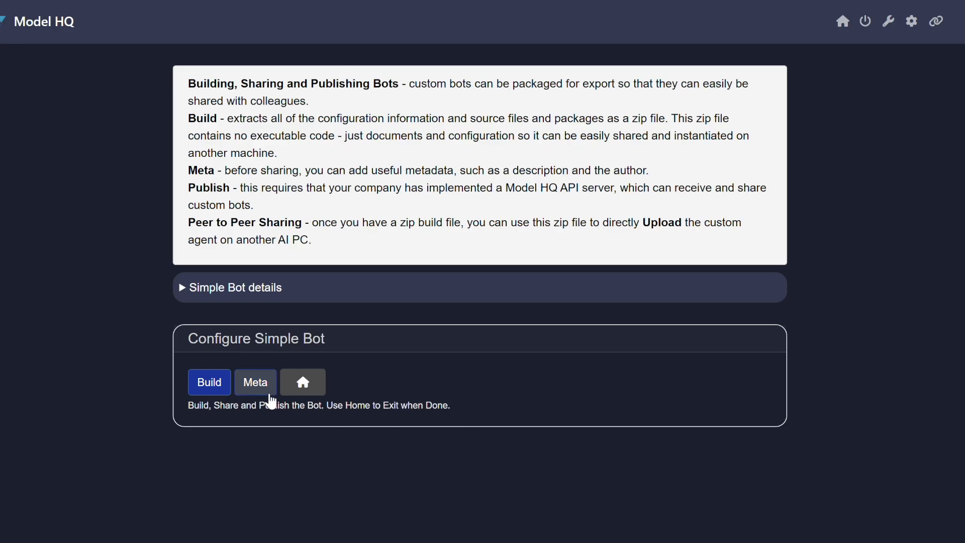
pyautogui.click(261, 385)
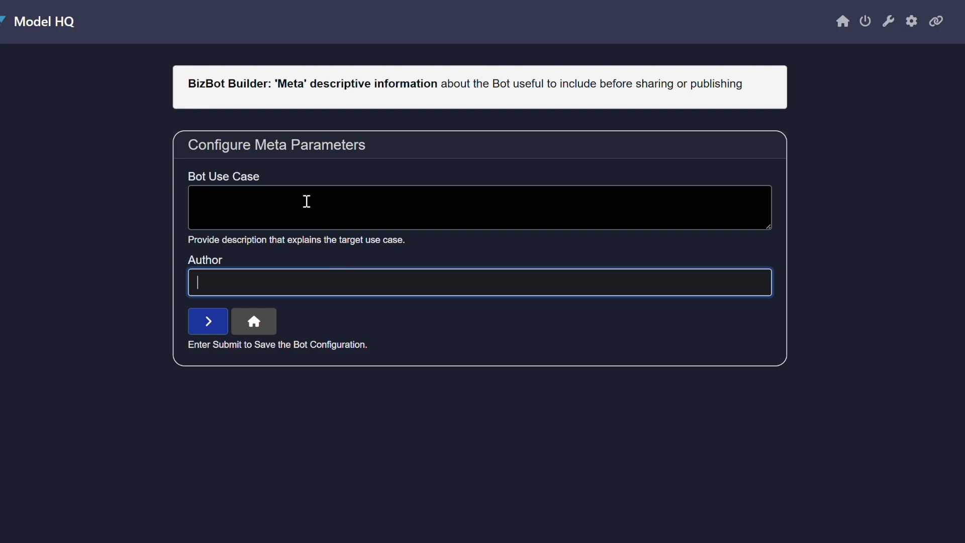
pyautogui.click(307, 201)
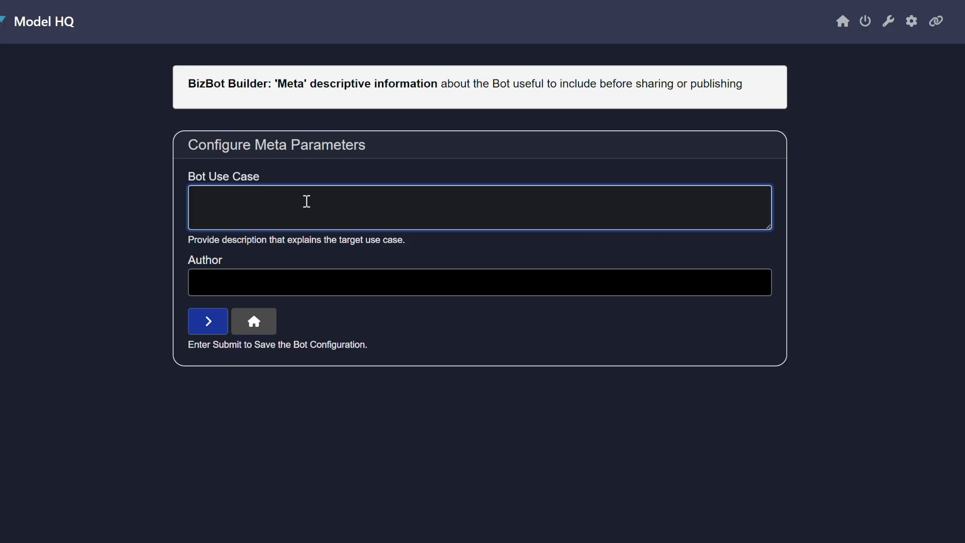
pyautogui.write('This is a simple bot that we created in a demo.')
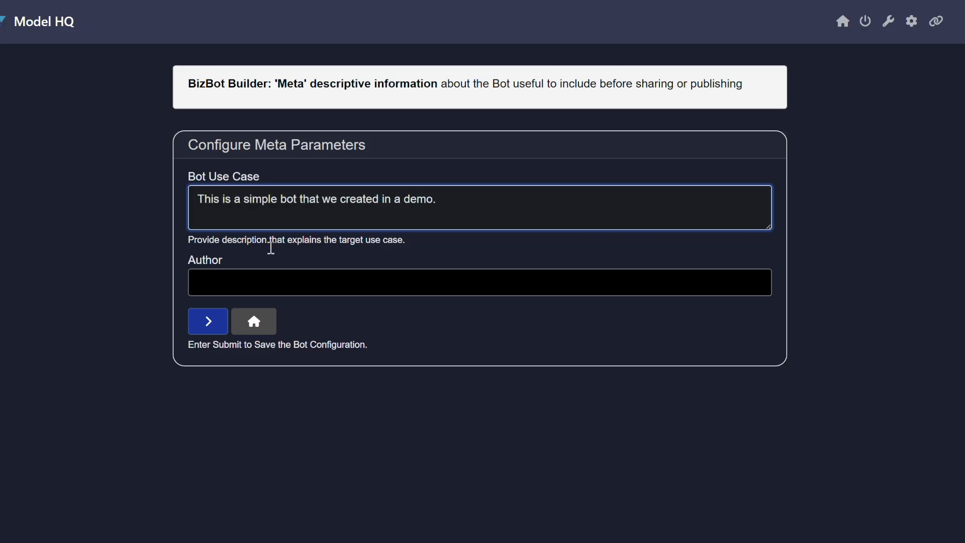
pyautogui.click(245, 282)
pyautogui.write('llmware-darren')
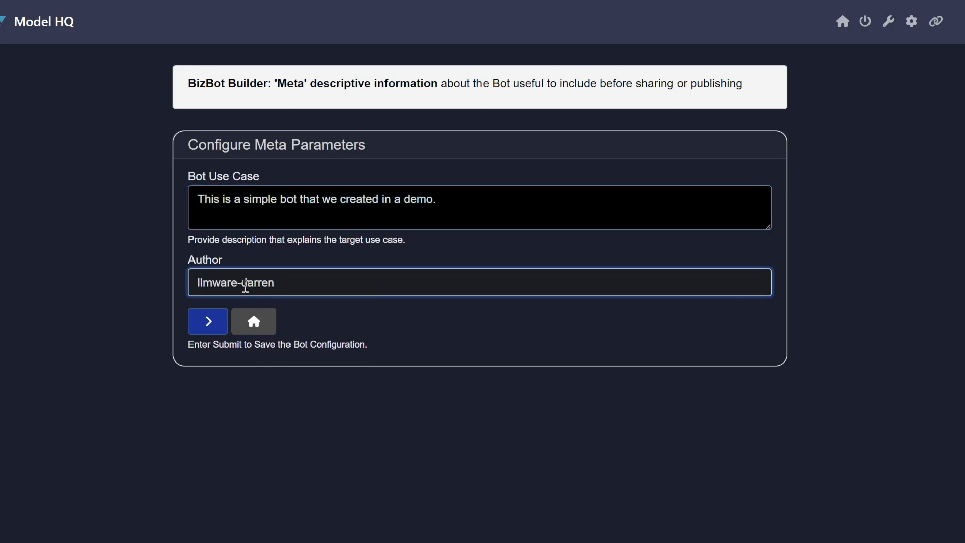
pyautogui.click(202, 325)
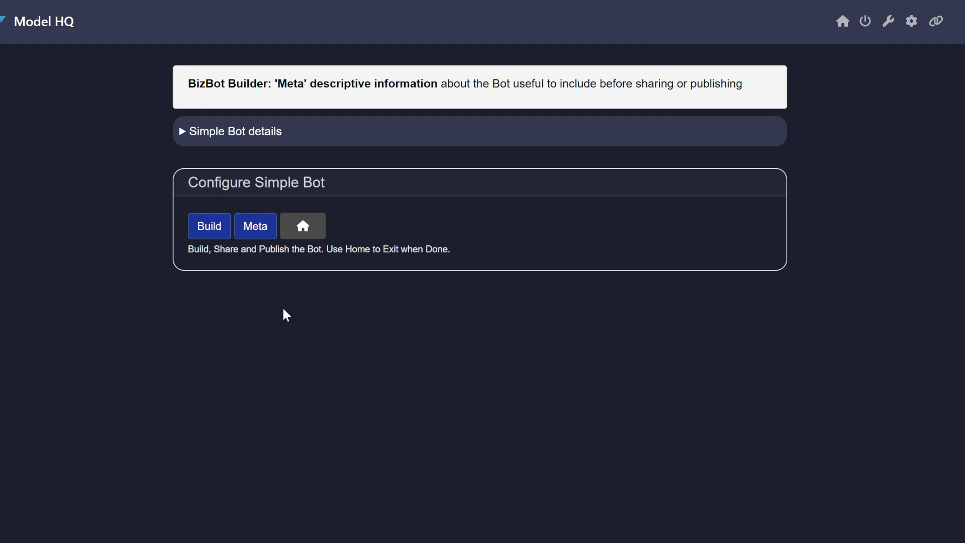
# - Build Simple Bot as an export zip package, download it, and return to the bot's configuration
pyautogui.click(210, 227)
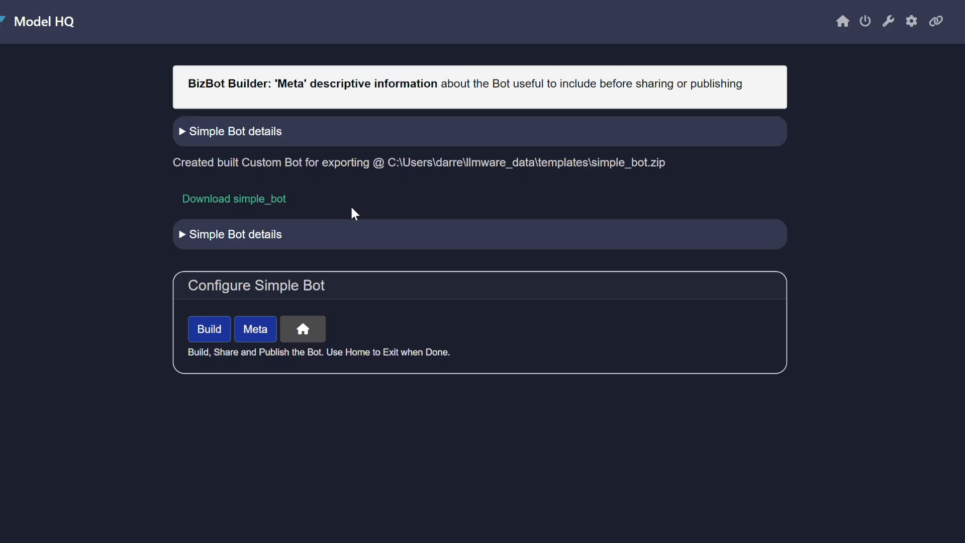
pyautogui.click(246, 200)
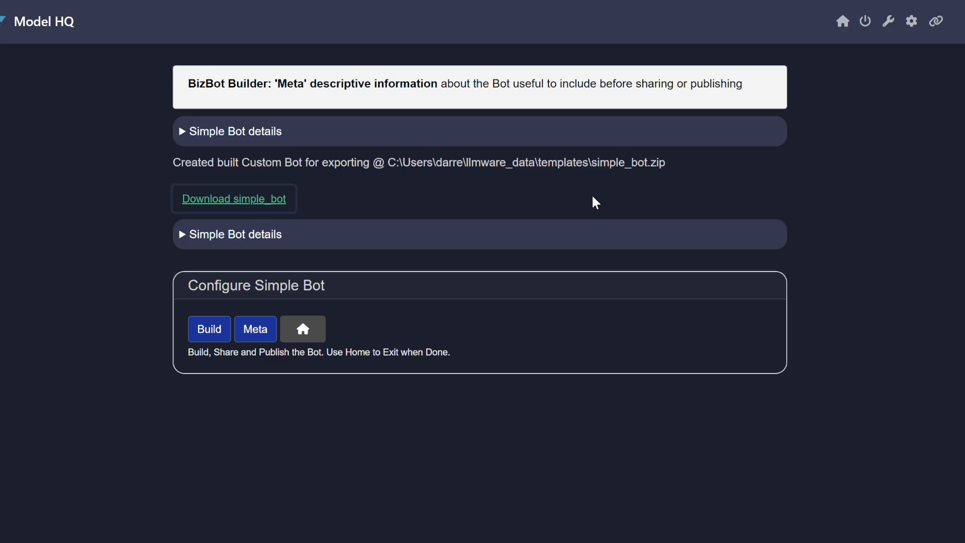
pyautogui.click(303, 330)
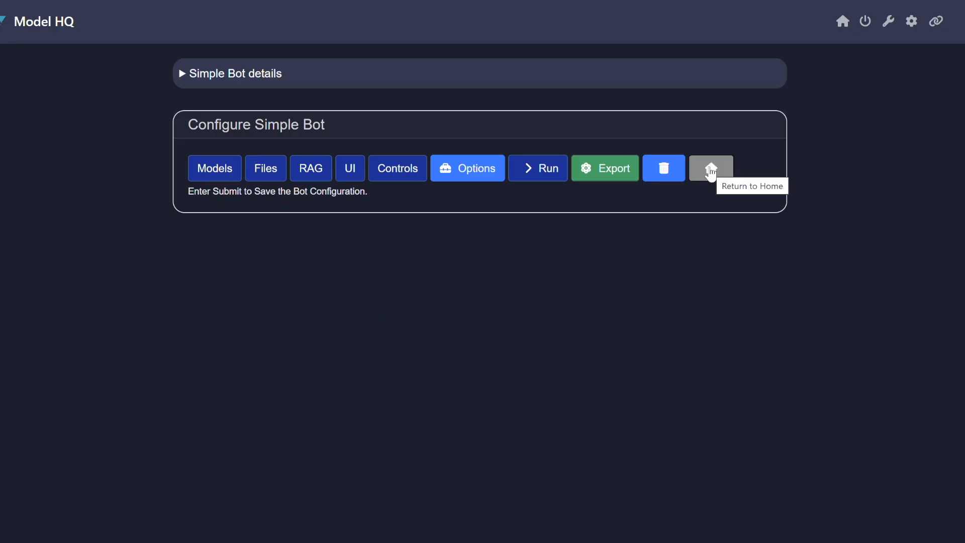
# - View the form for installing a custom bot from a zip template package, and return to the main menu
pyautogui.click(484, 176)
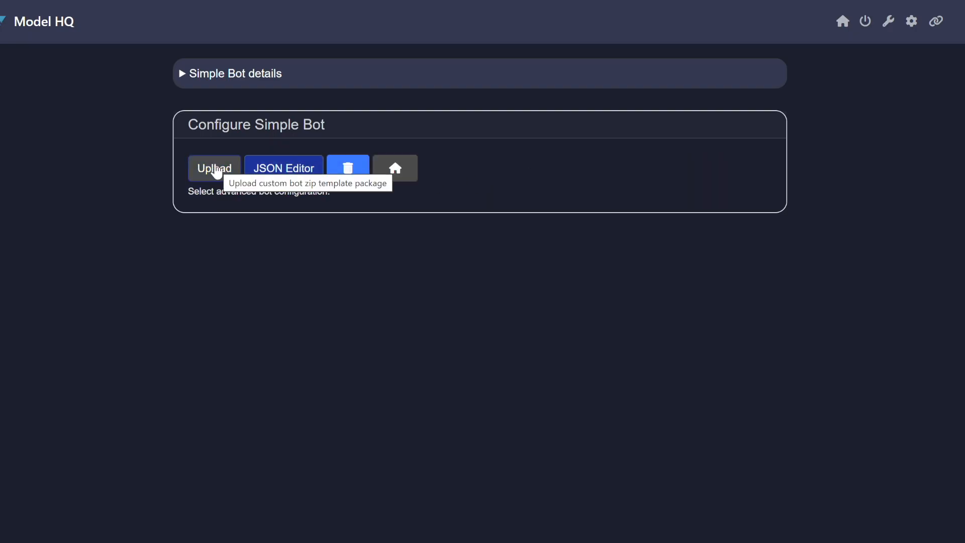
pyautogui.click(216, 169)
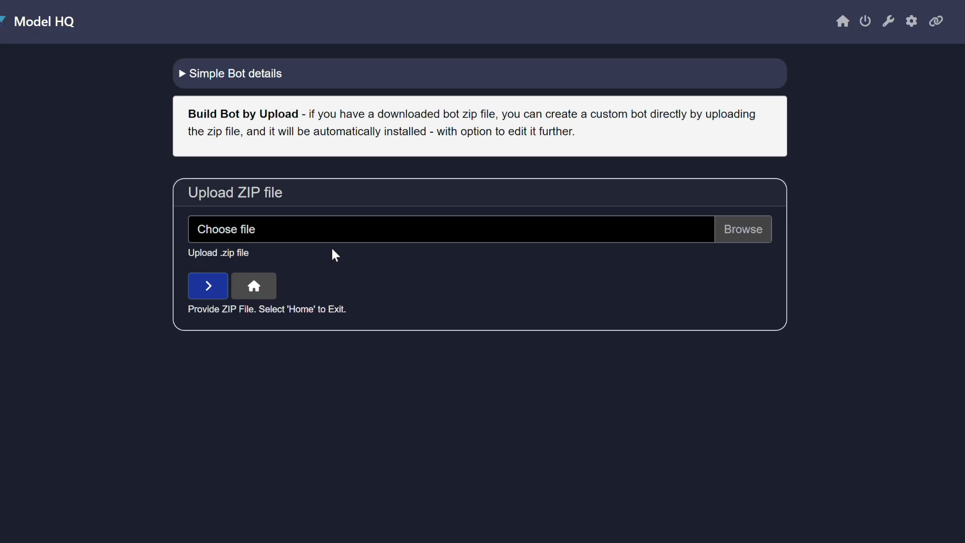
pyautogui.click(271, 285)
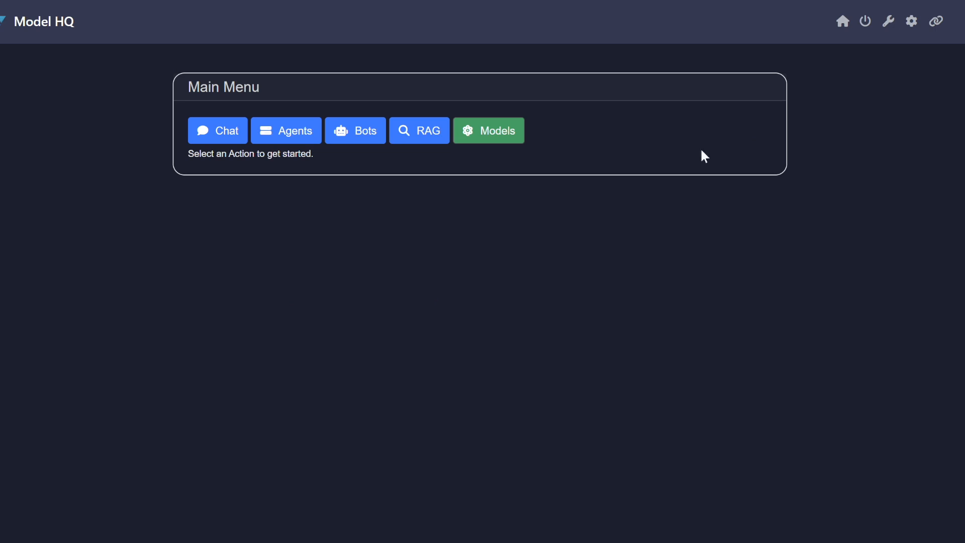
pyautogui.click(843, 25)
# - Turn on Connected Enterprise Servers in the application settings and save the configuration
pyautogui.click(912, 21)
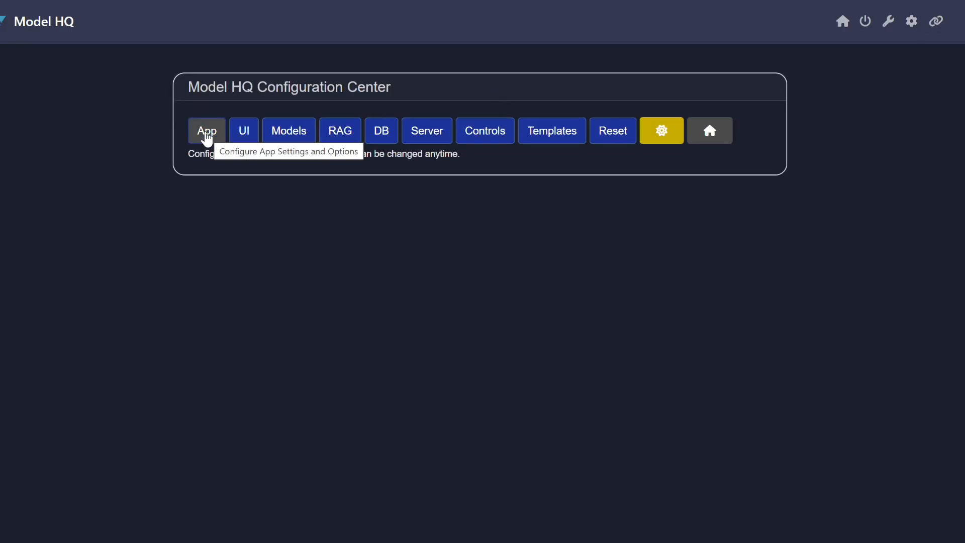
pyautogui.click(205, 137)
pyautogui.click(192, 248)
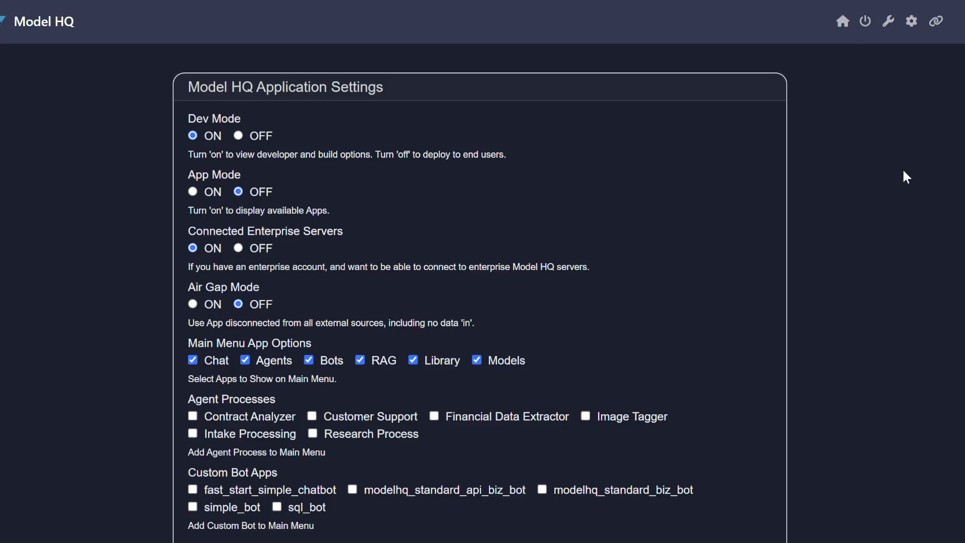
pyautogui.moveTo(189, 174); pyautogui.dragTo(330, 211)
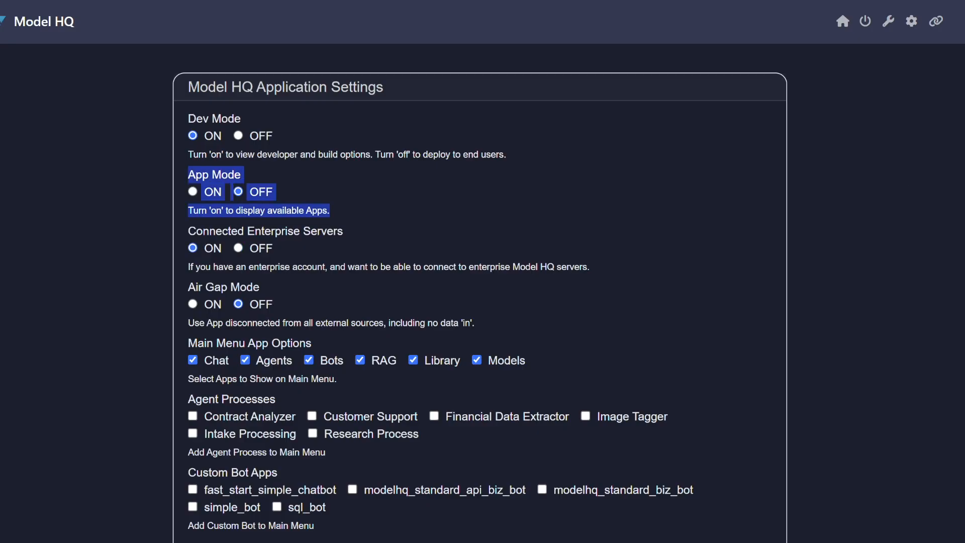
pyautogui.scroll(-3, 482, 271)
pyautogui.click(822, 391)
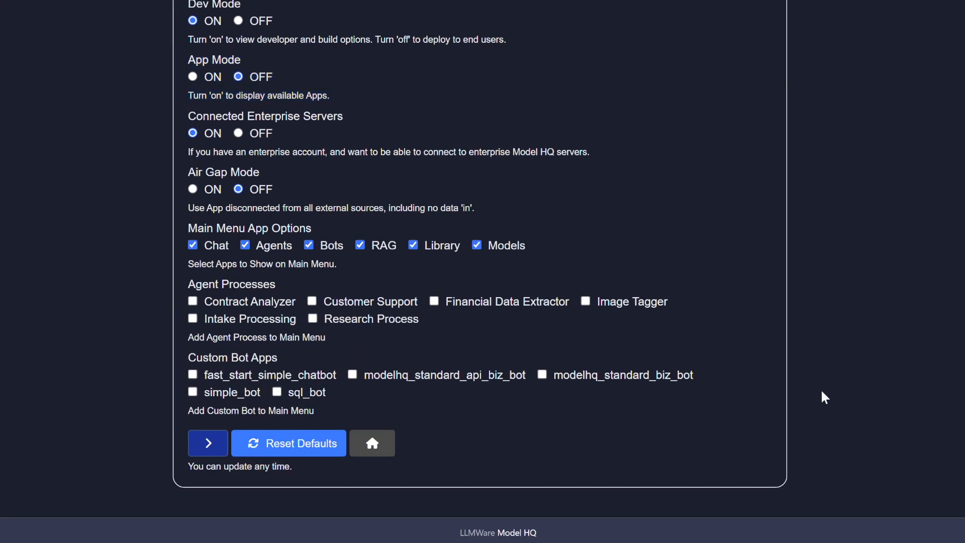
pyautogui.click(208, 442)
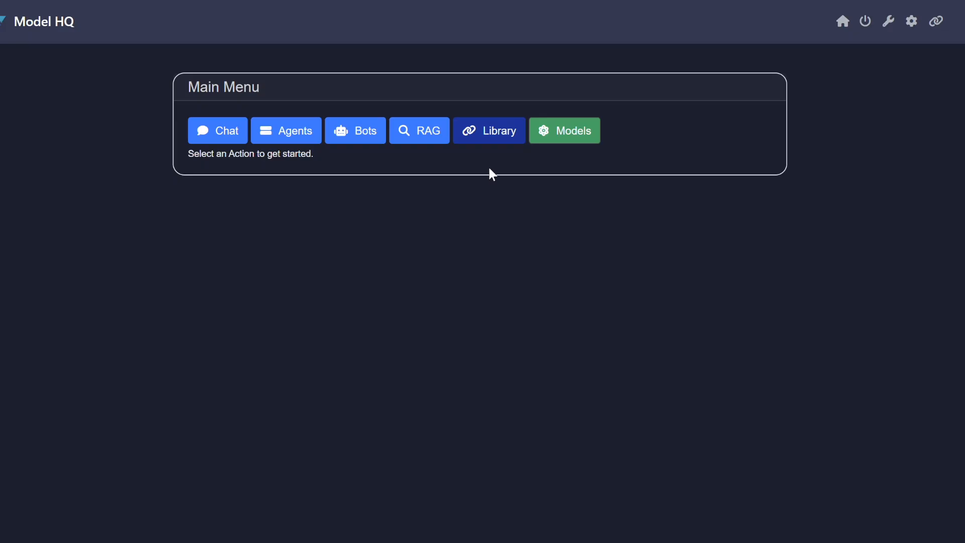
# - Check the API server for discoverable bots and reopen the custom bot templates
pyautogui.click(354, 130)
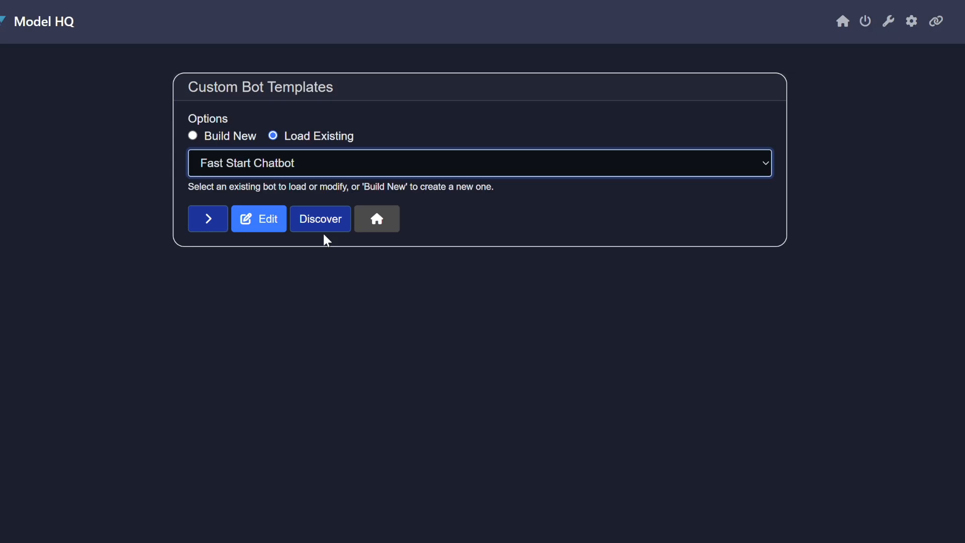
pyautogui.click(327, 218)
pyautogui.click(362, 194)
# - Load the existing Simple Bot for editing and publish it to the connected API server
pyautogui.click(350, 168)
pyautogui.click(308, 265)
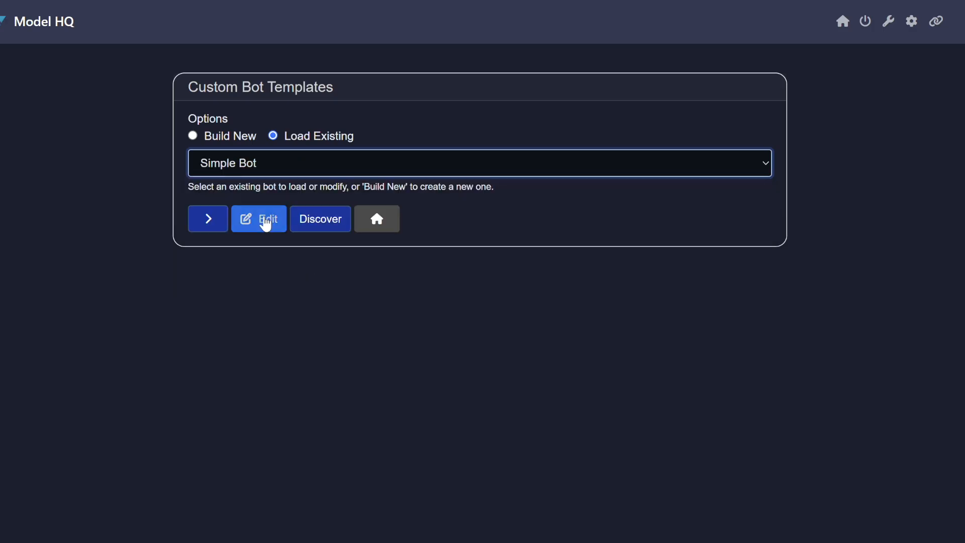
pyautogui.click(266, 224)
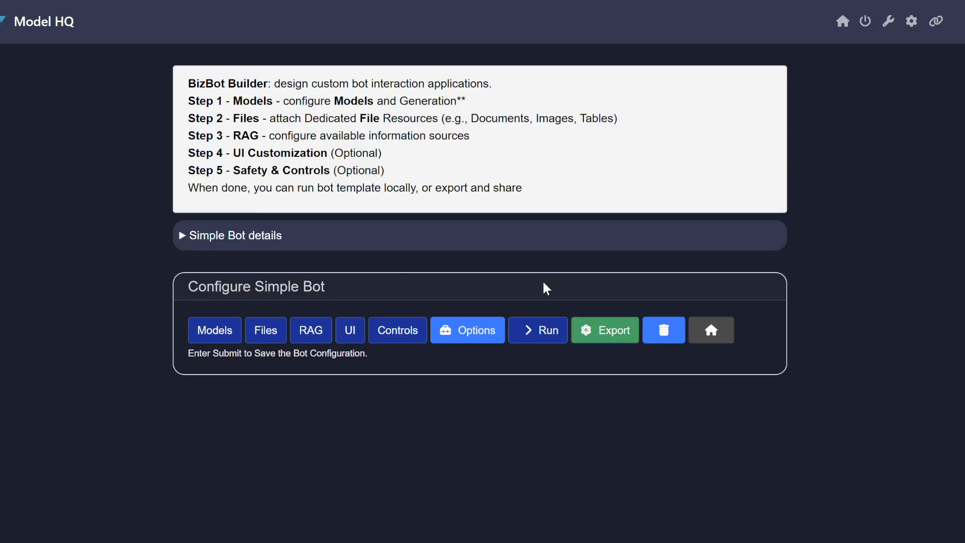
pyautogui.click(615, 340)
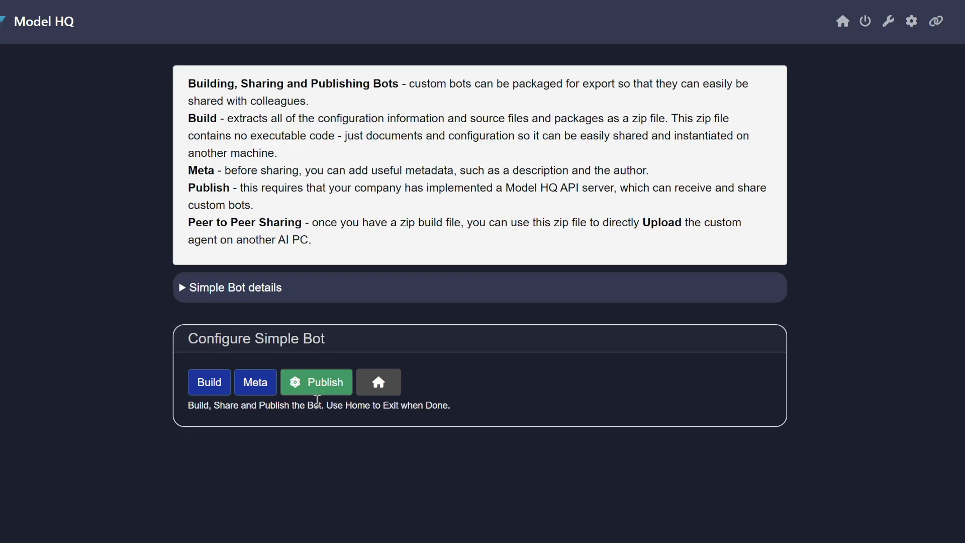
pyautogui.click(326, 390)
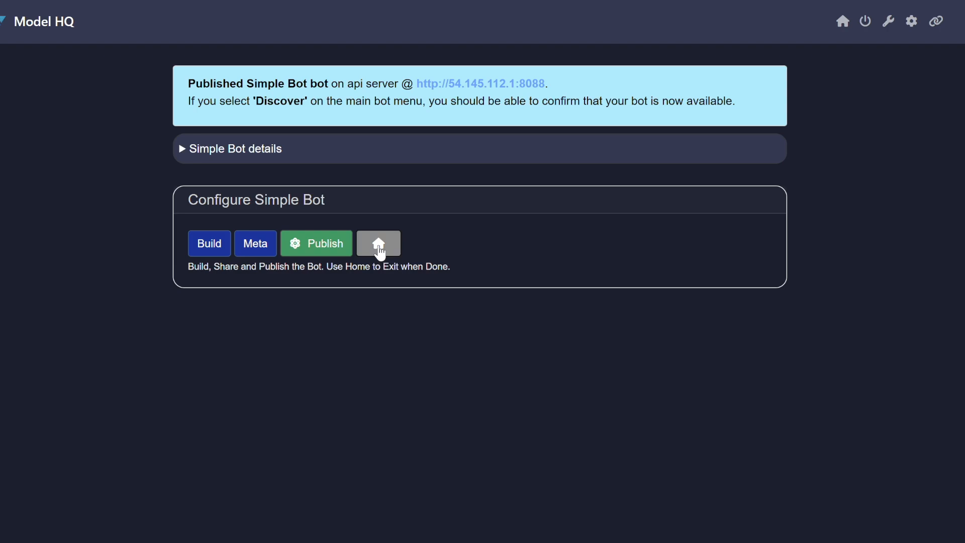
pyautogui.click(379, 245)
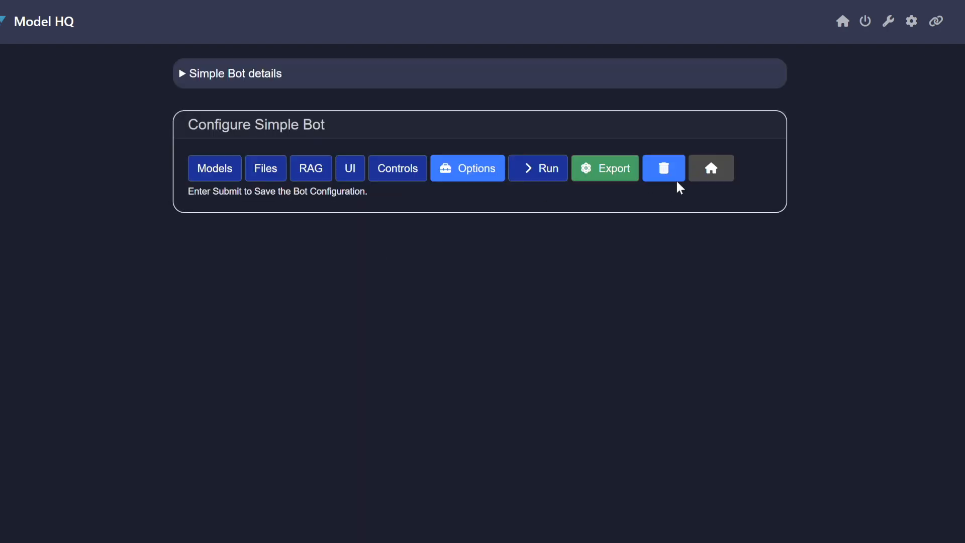
# - Discover the bots available on the API server without installing any, and return to the custom bot templates
pyautogui.click(711, 171)
pyautogui.click(359, 134)
pyautogui.click(322, 220)
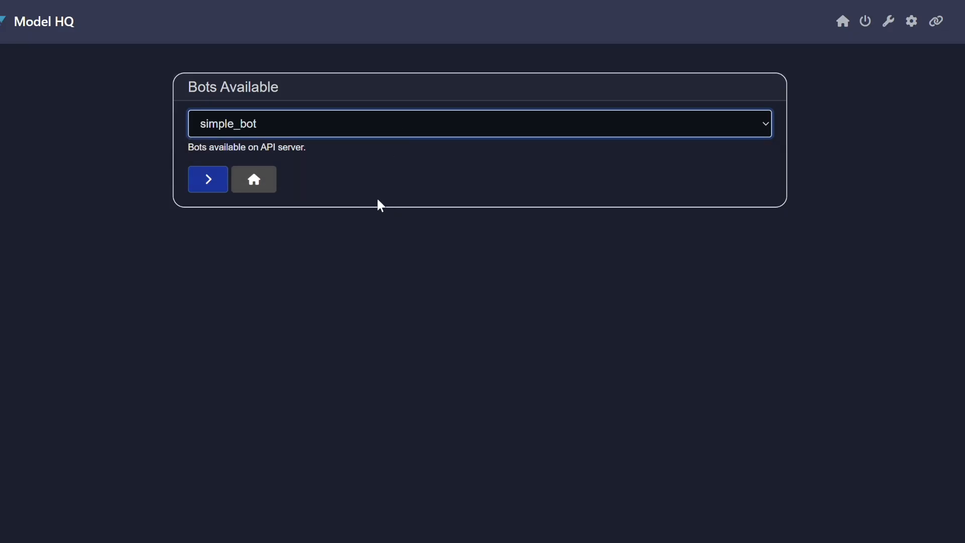
pyautogui.click(270, 180)
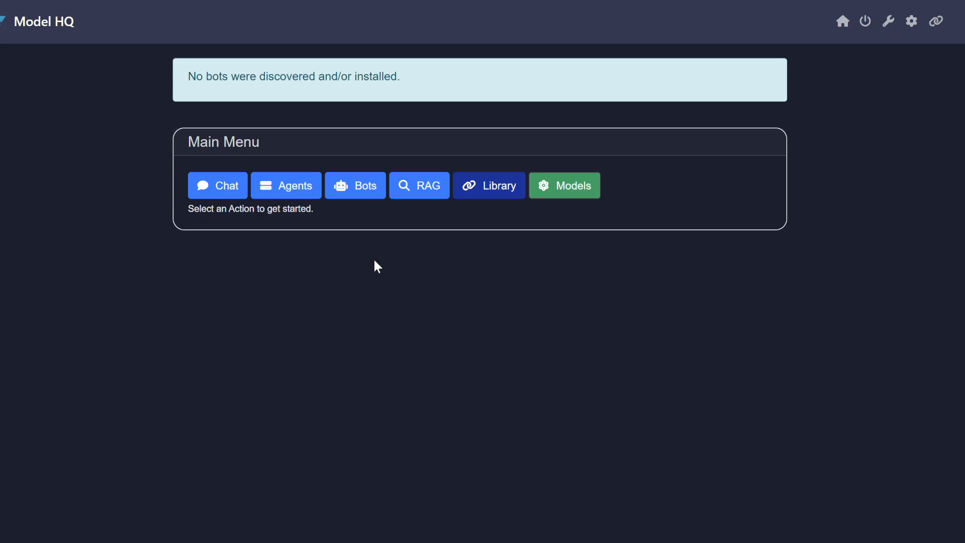
pyautogui.click(366, 196)
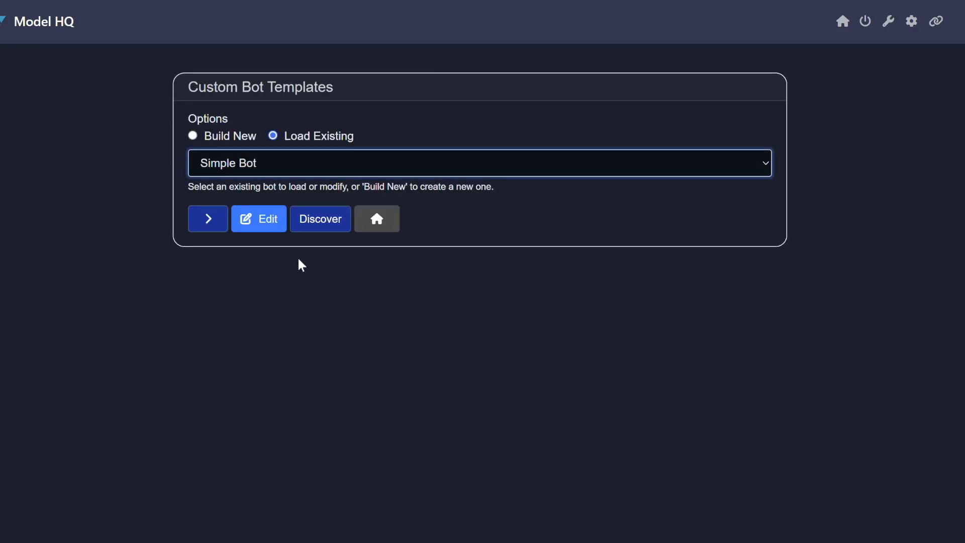
# - Delete the local Simple Bot from its configuration page and check the remaining existing bot templates
pyautogui.click(259, 218)
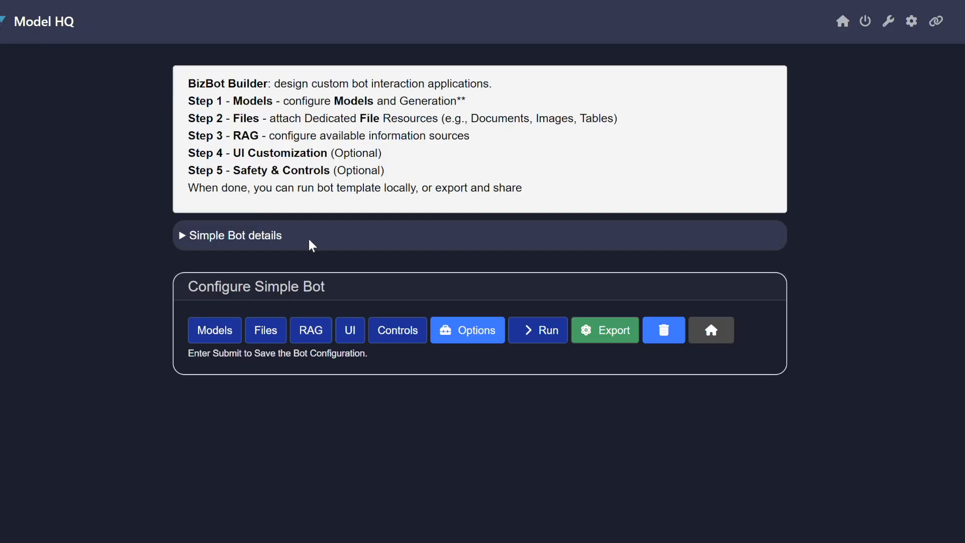
pyautogui.click(665, 333)
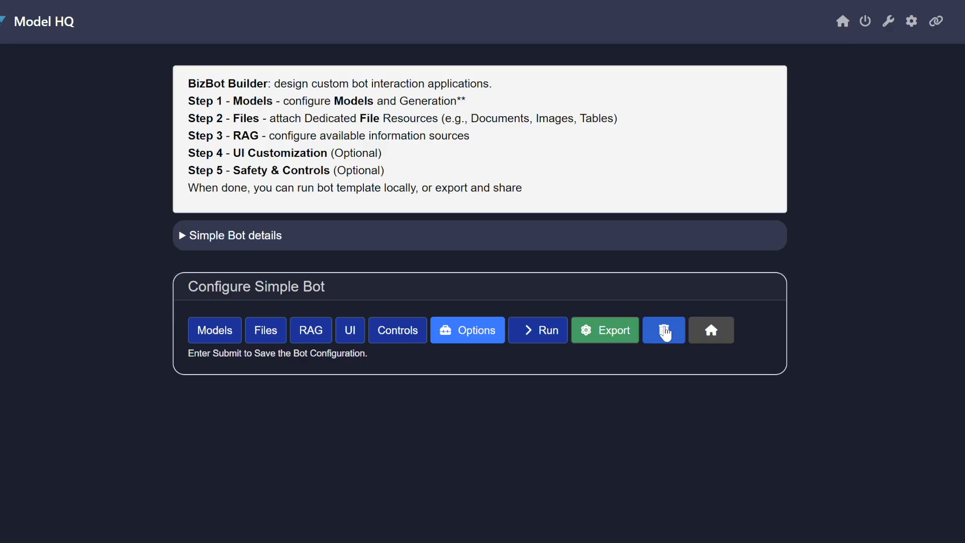
pyautogui.click(356, 162)
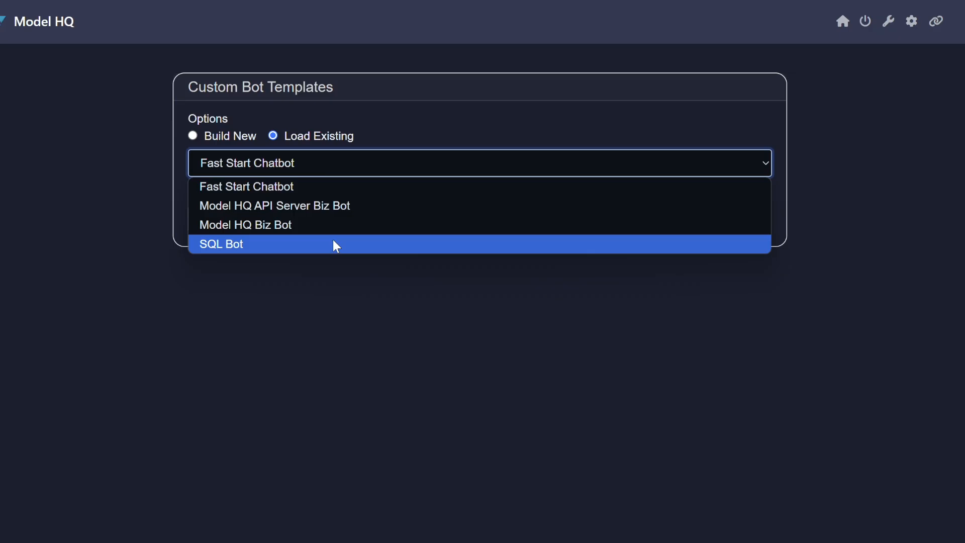
pyautogui.click(339, 186)
# - Discover the bots available on the API server and install simple_bot
pyautogui.click(332, 219)
pyautogui.click(377, 133)
pyautogui.click(375, 132)
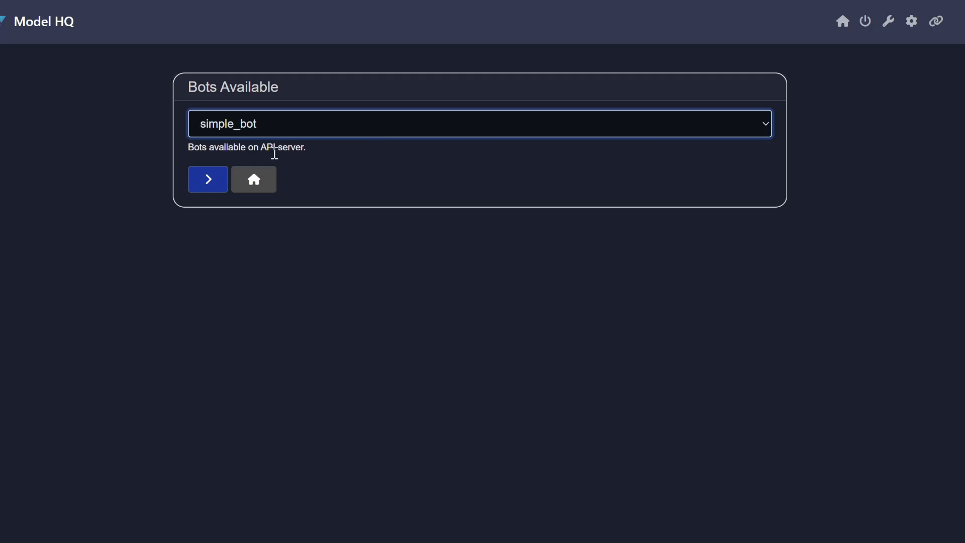
pyautogui.click(208, 181)
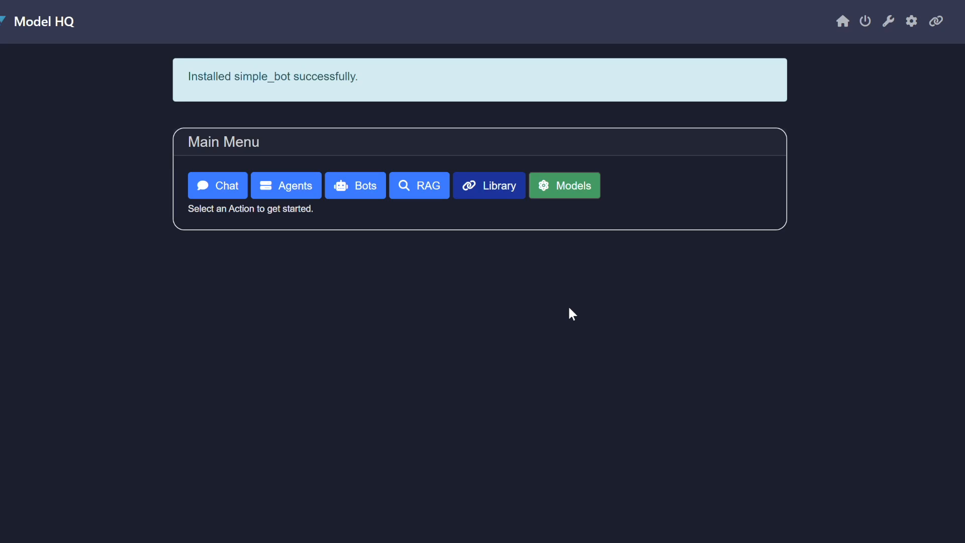
# - Load the installed Simple Bot from the existing bot templates and run it
pyautogui.click(366, 187)
pyautogui.click(360, 177)
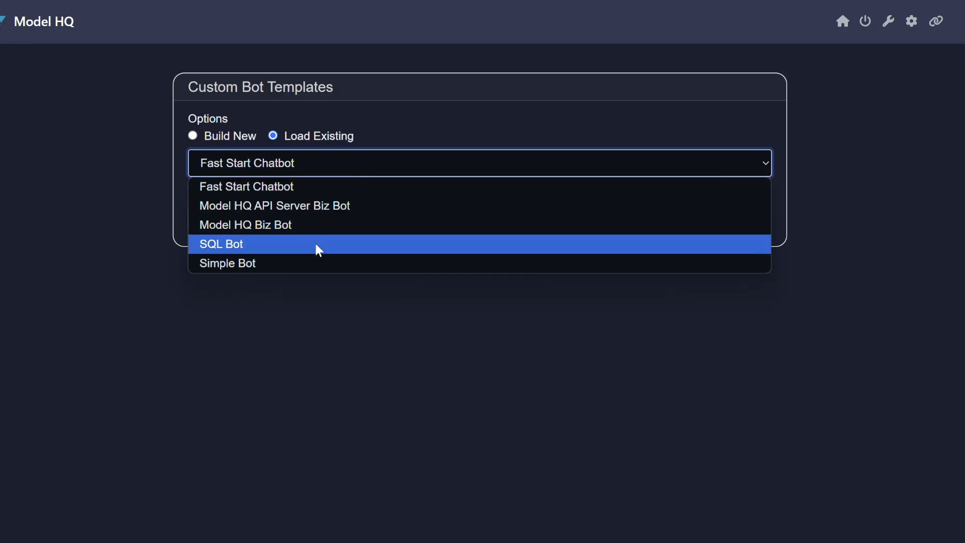
pyautogui.click(312, 261)
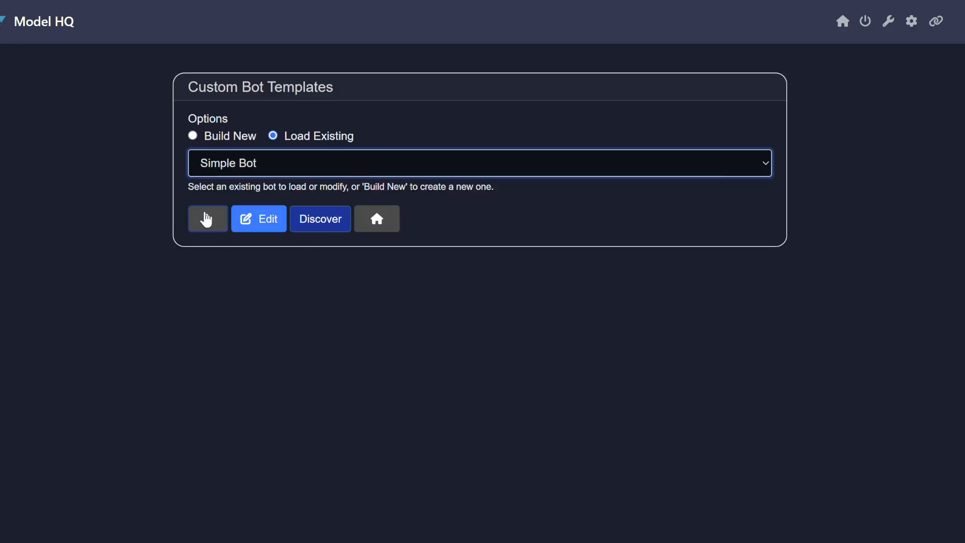
pyautogui.click(206, 218)
pyautogui.click(205, 241)
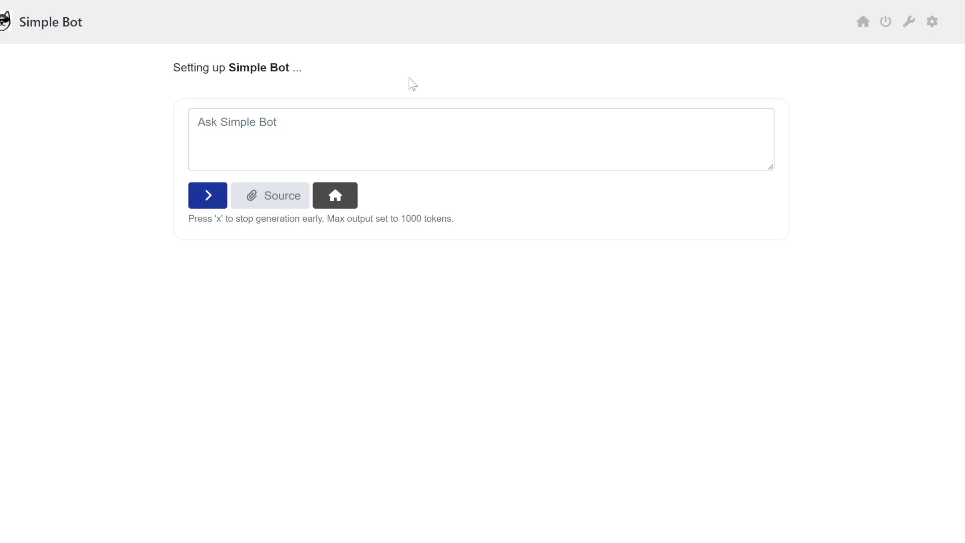
# - Attach the loaded source q3-fy22-earnings-release.pdf to the Simple Bot chat
pyautogui.click(283, 195)
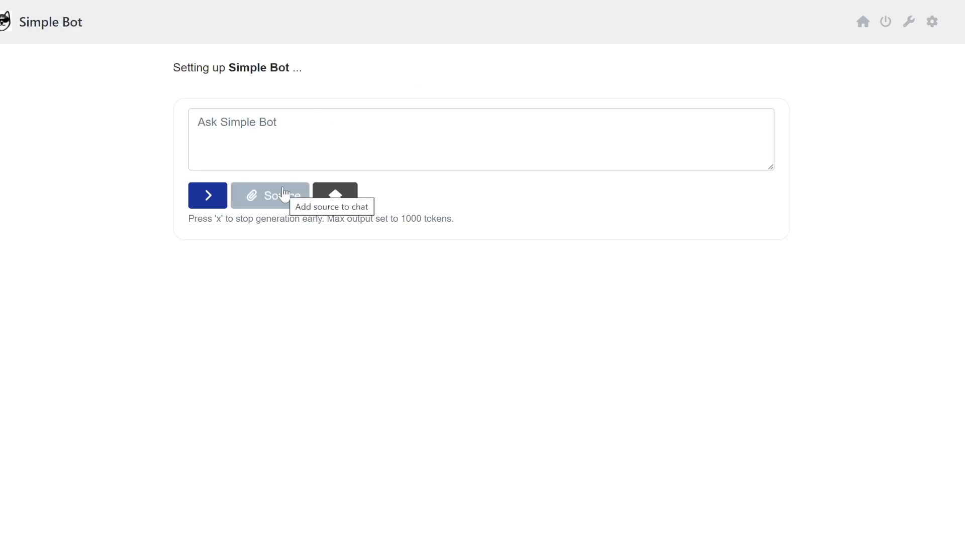
pyautogui.click(295, 221)
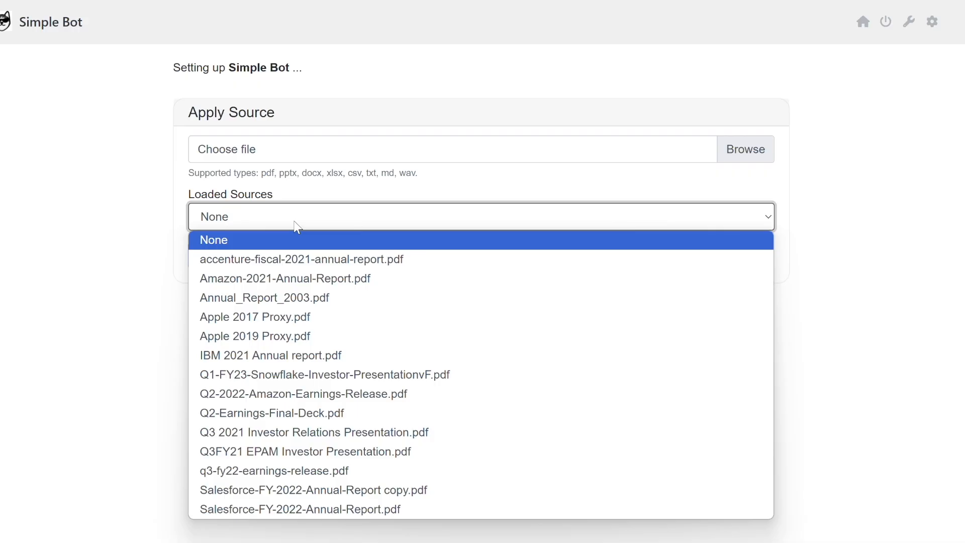
pyautogui.click(303, 477)
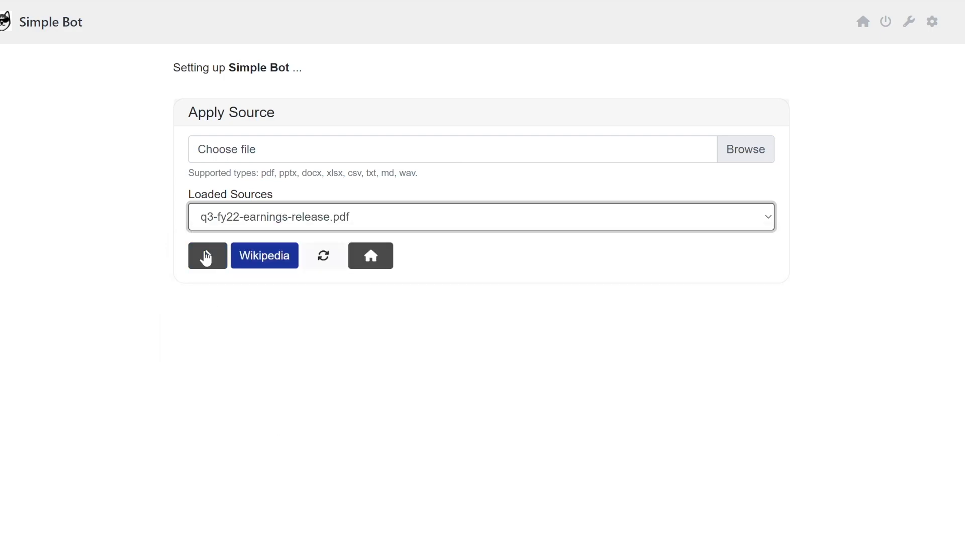
pyautogui.click(206, 256)
# - Ask Simple Bot "What is the name of the company?" and review the search results behind the answer
pyautogui.write('What is the name of the company?')
pyautogui.press('Return')
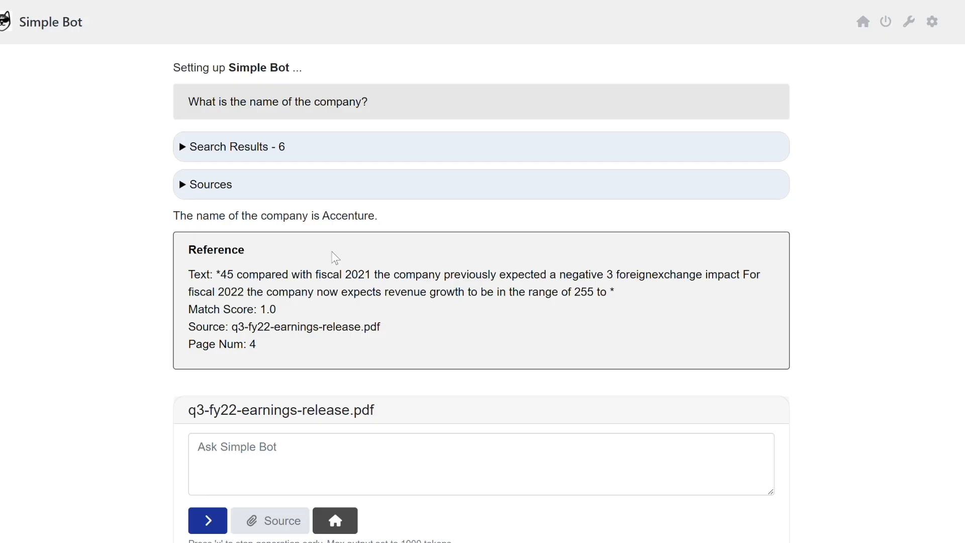
pyautogui.click(183, 147)
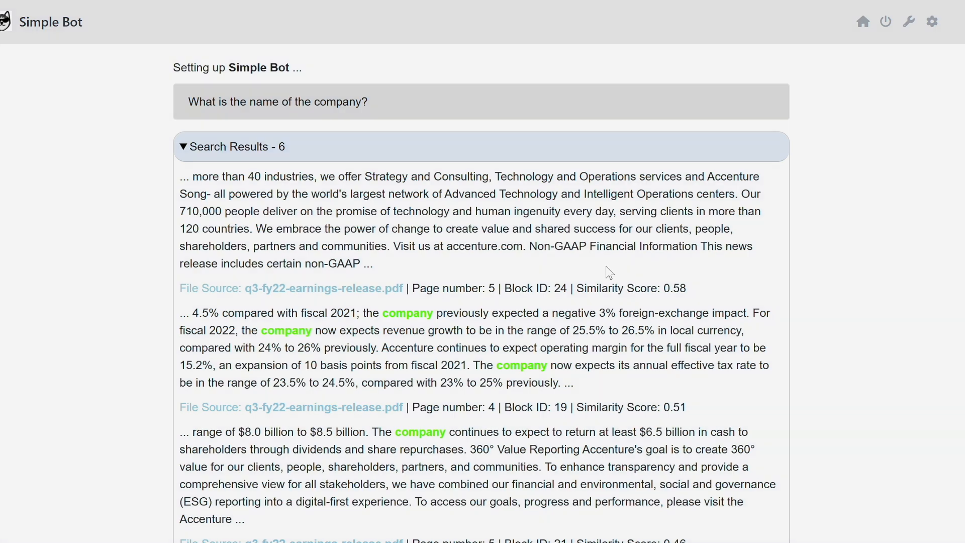
pyautogui.click(184, 147)
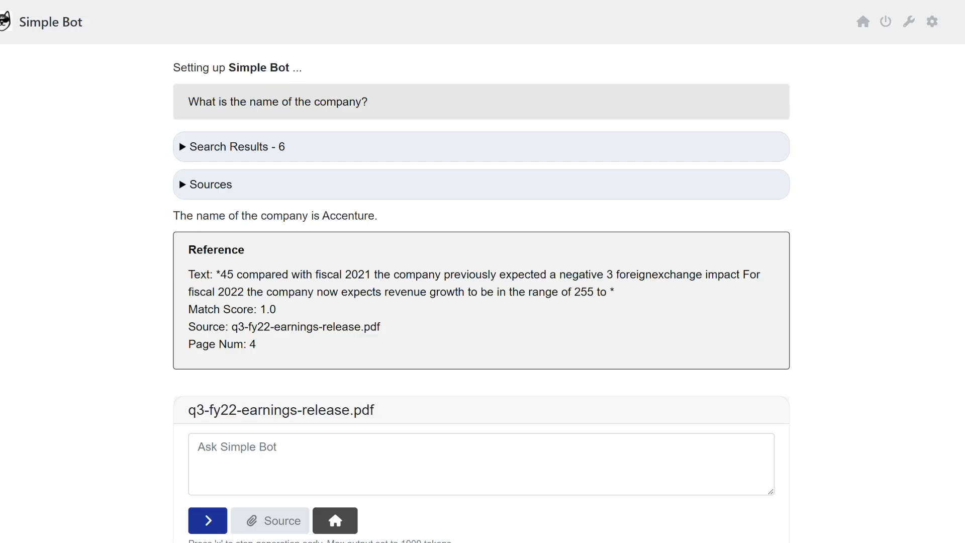
# - Ask Simple Bot "What are the key financial highlights" and examine the source passages in its search results
pyautogui.click(452, 450)
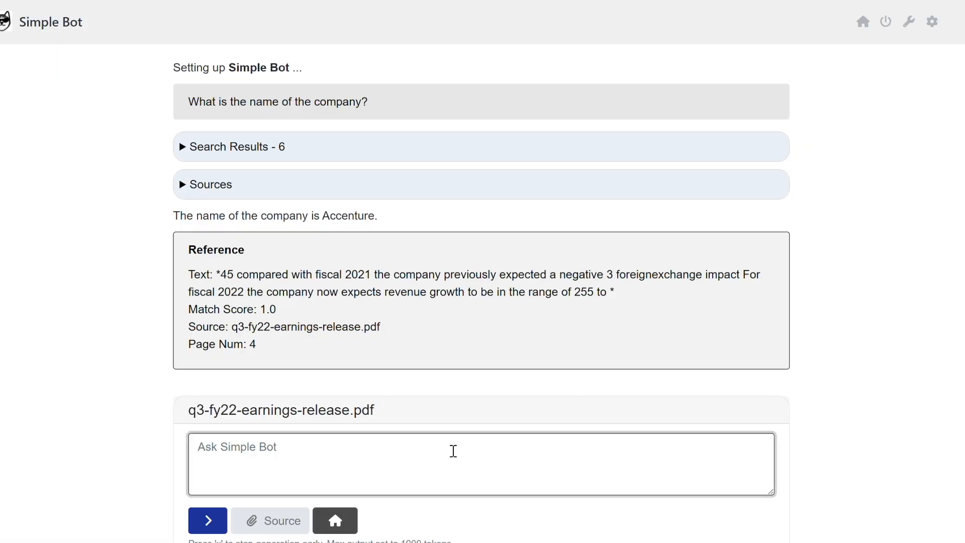
pyautogui.write('What are the key')
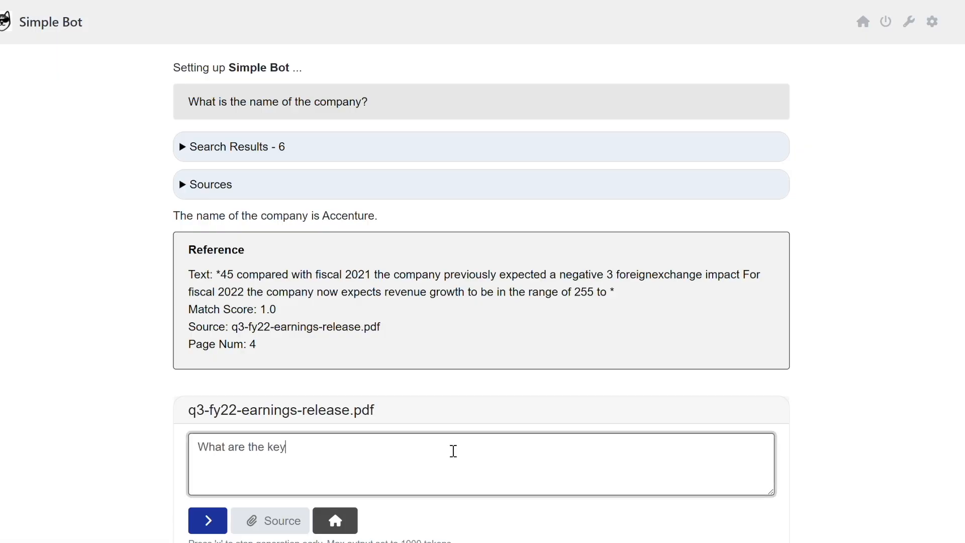
pyautogui.write(' financial highlights')
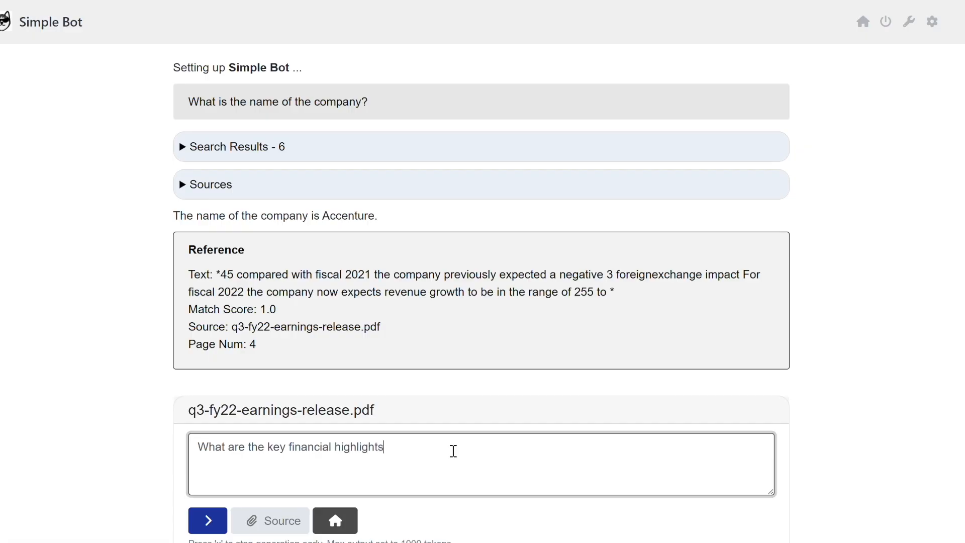
pyautogui.click(211, 515)
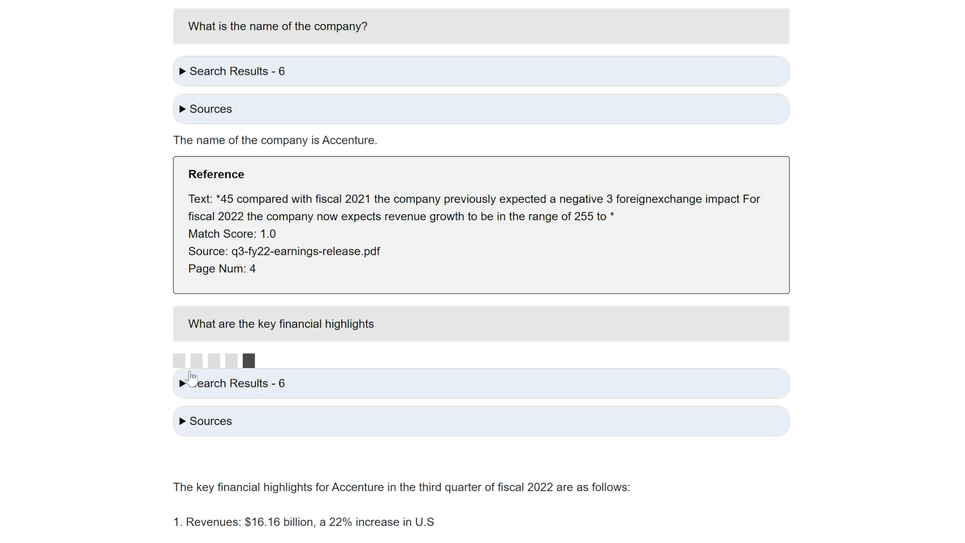
pyautogui.click(181, 385)
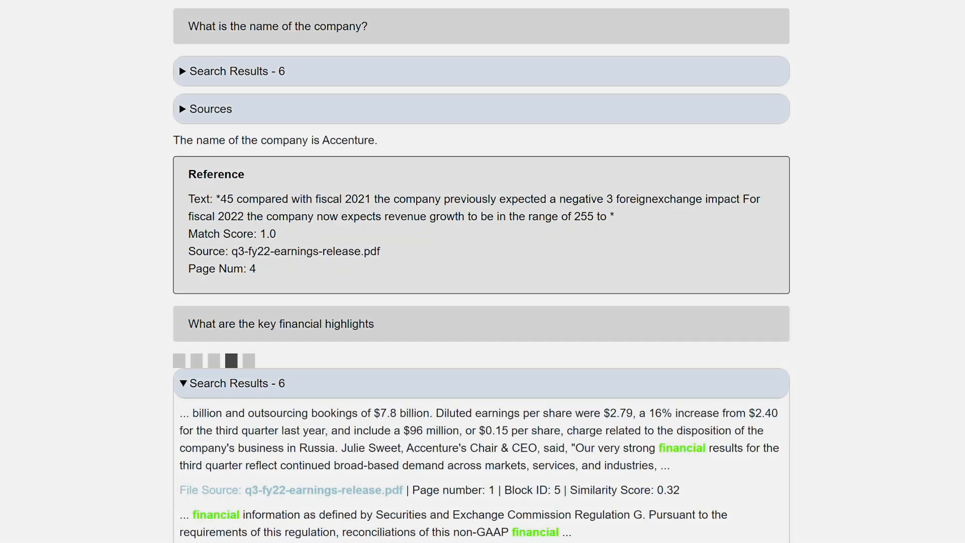
pyautogui.scroll(-3, 481, 271)
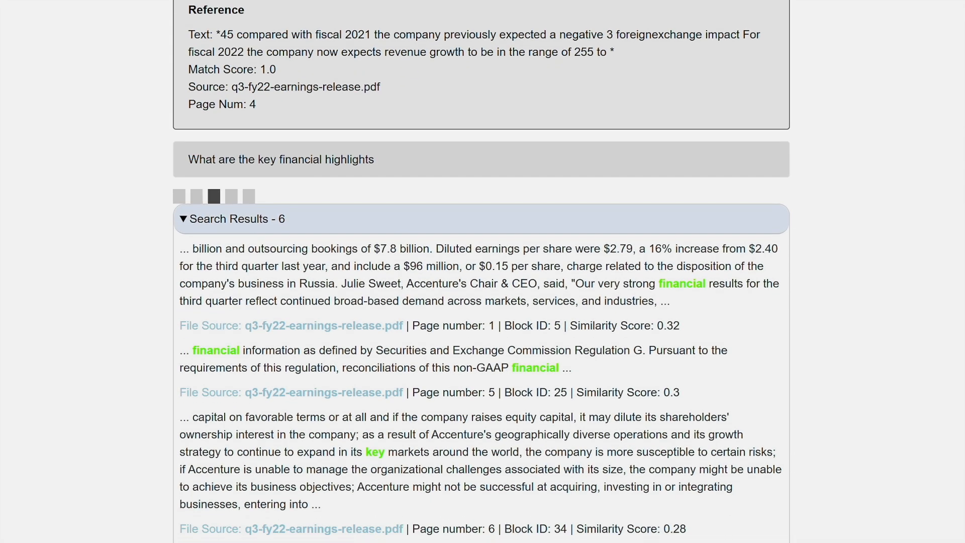
pyautogui.scroll(-1, 481, 272)
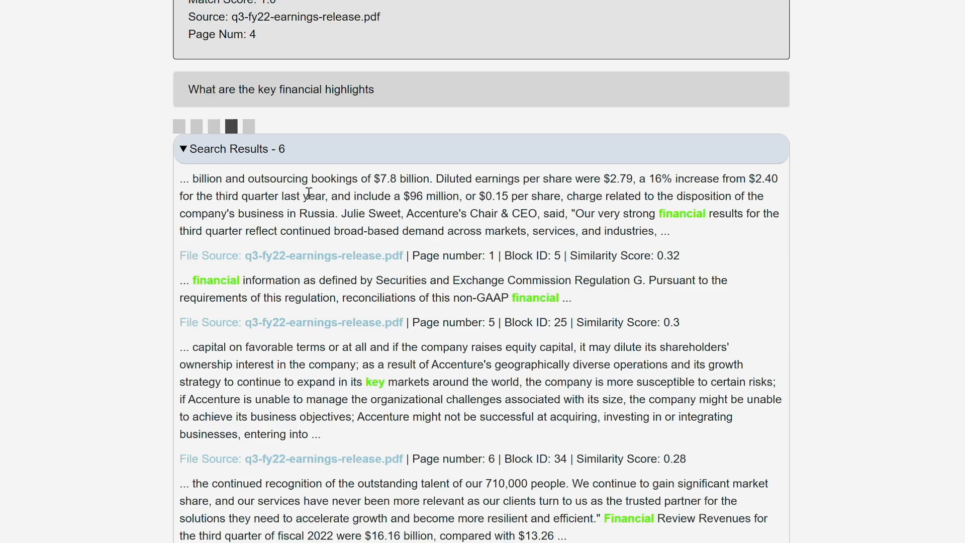
pyautogui.click(183, 151)
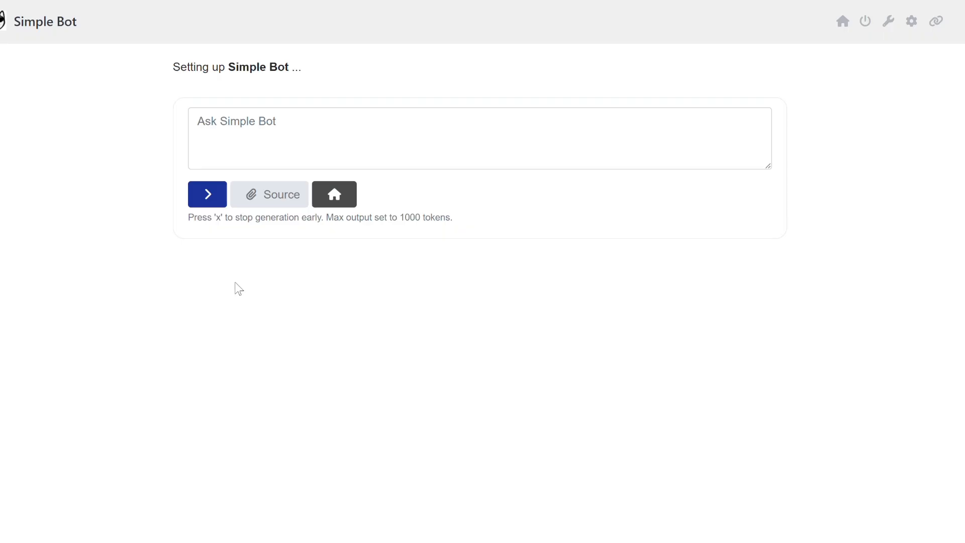
# - Exit the Simple Bot chat and check the list of existing bot templates, returning to the main menu
pyautogui.click(335, 196)
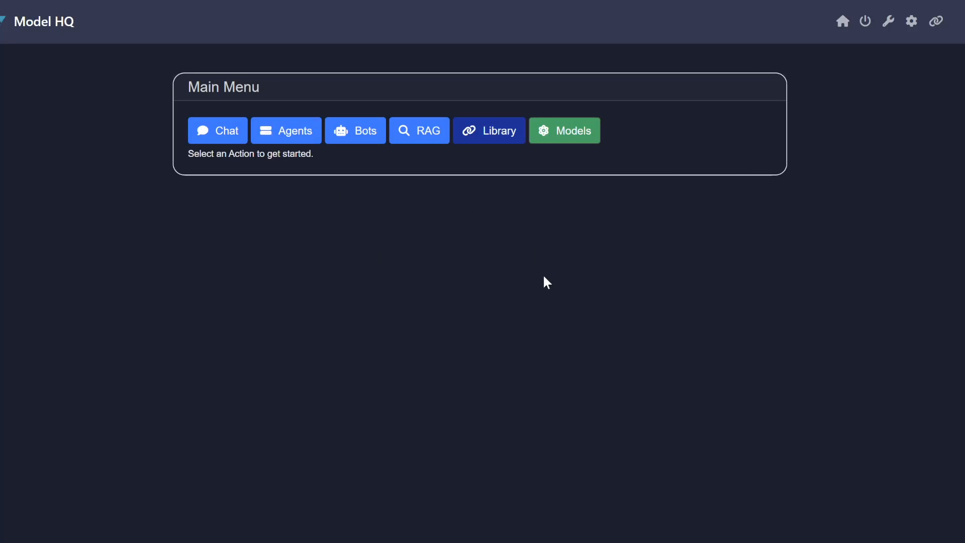
pyautogui.click(361, 131)
pyautogui.click(357, 160)
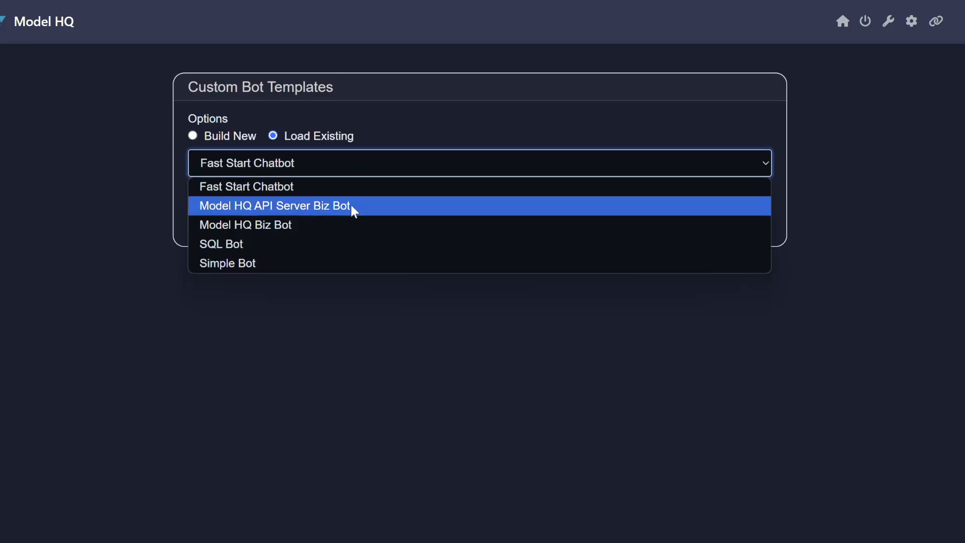
pyautogui.click(445, 101)
pyautogui.click(381, 222)
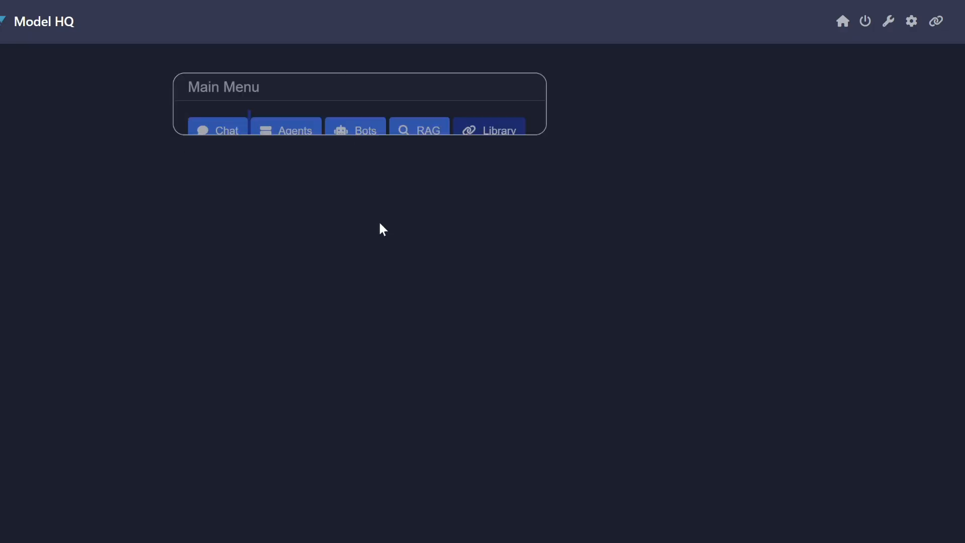